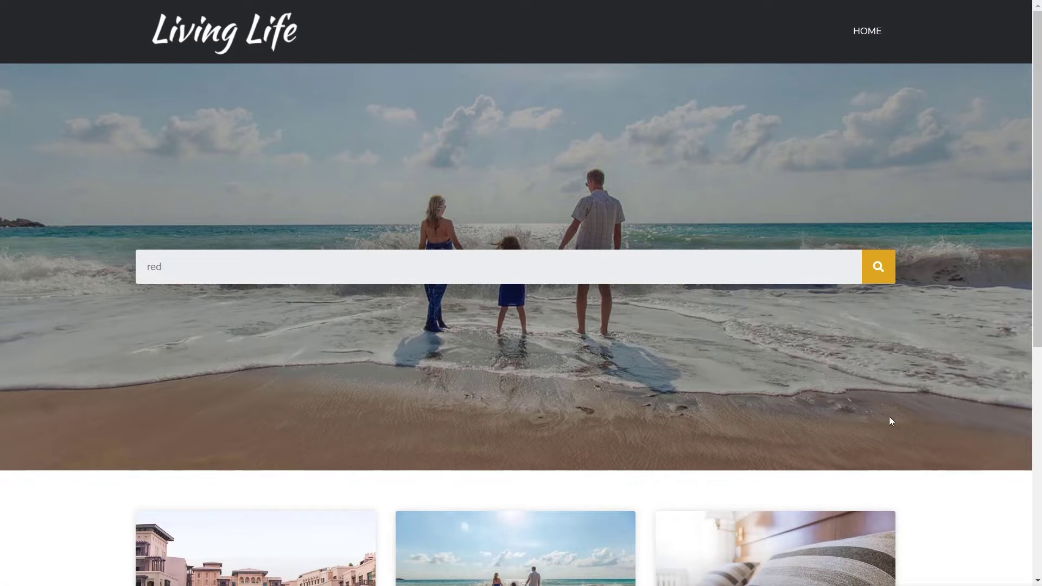
Clear the old search term, search the site for 'banana', and review the single result.
{"action": "scroll", "coordinate": [891, 421], "scroll_direction": "down", "scroll_amount": 5}
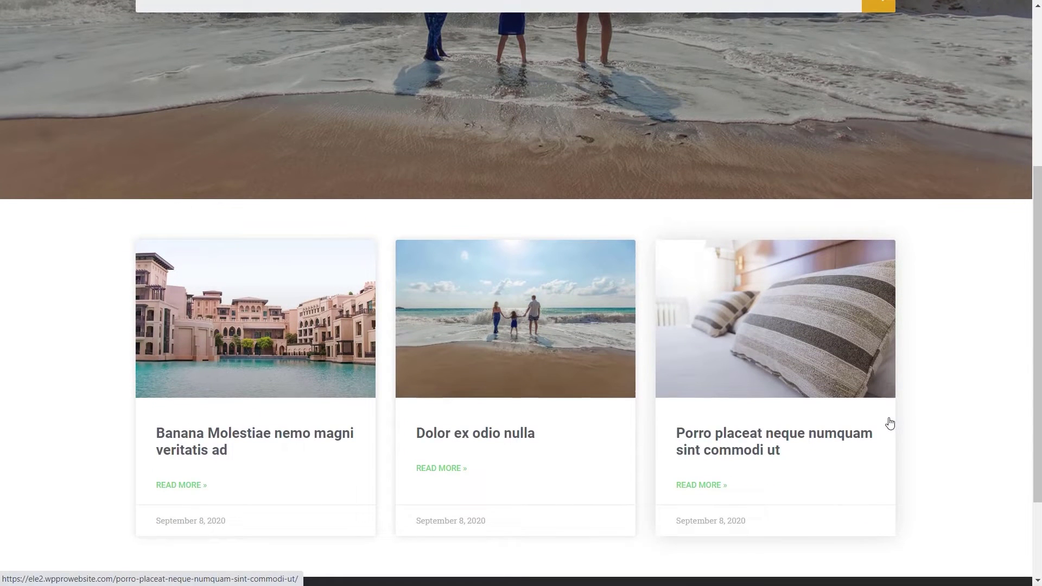
{"action": "scroll", "coordinate": [891, 423], "scroll_direction": "up", "scroll_amount": 5}
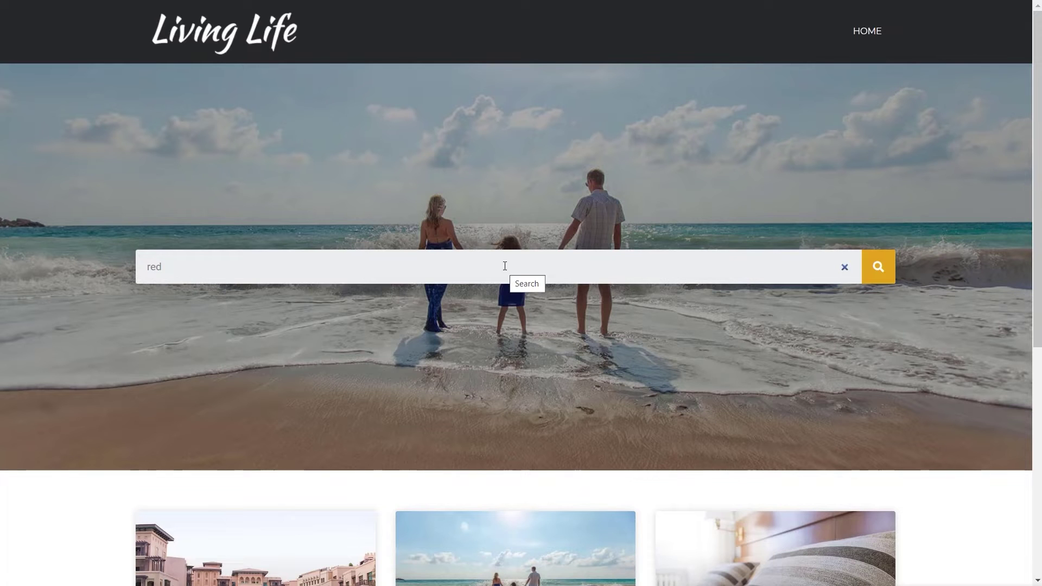
{"action": "key", "text": "Escape"}
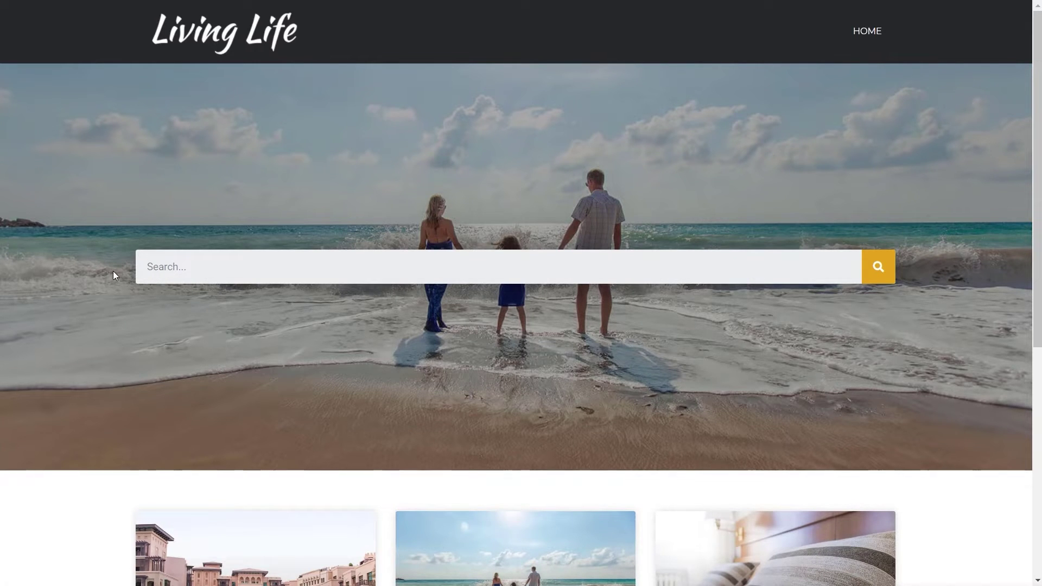
{"action": "scroll", "coordinate": [113, 271], "scroll_direction": "down", "scroll_amount": 2}
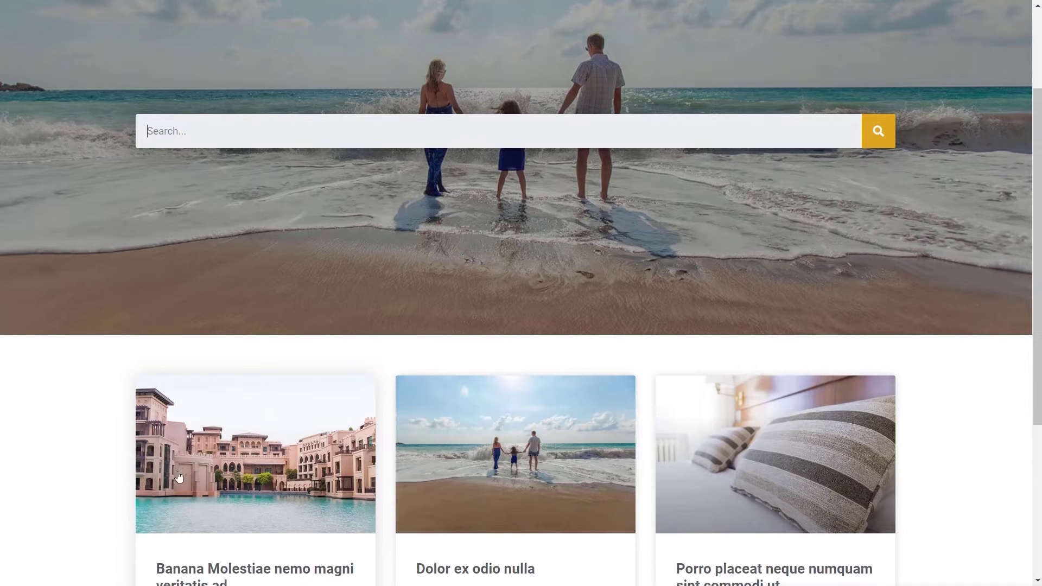
{"action": "scroll", "coordinate": [185, 510], "scroll_direction": "down", "scroll_amount": 1}
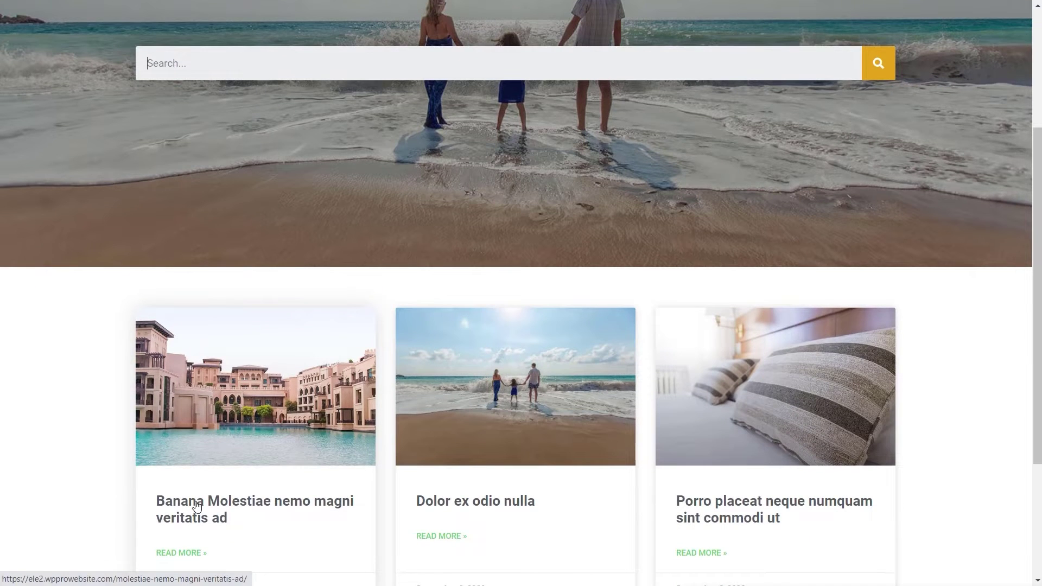
{"action": "scroll", "coordinate": [180, 238], "scroll_direction": "up", "scroll_amount": 2}
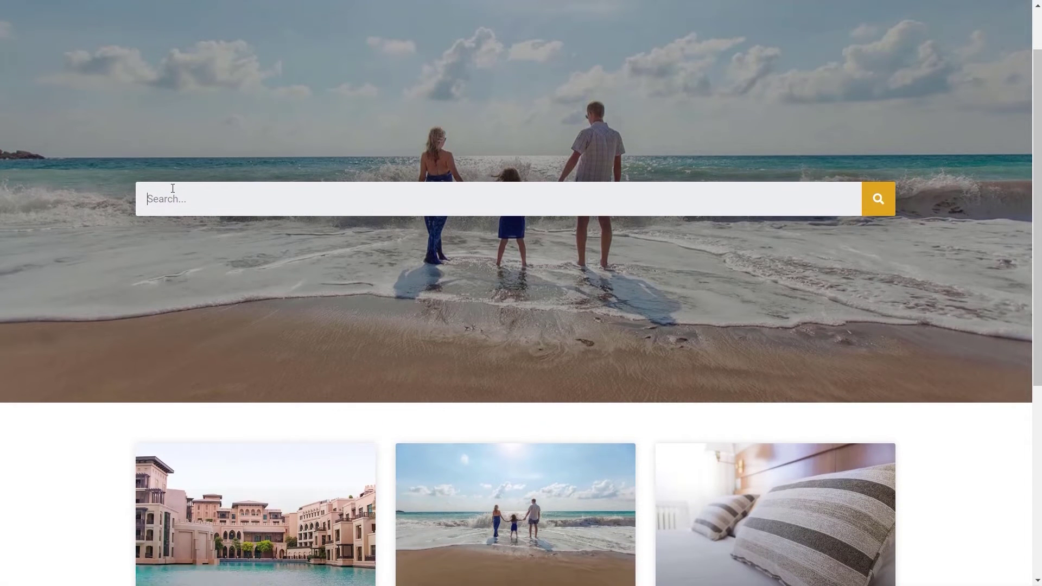
{"action": "type", "text": "banana"}
{"action": "left_click", "coordinate": [878, 203]}
{"action": "scroll", "coordinate": [738, 360], "scroll_direction": "down", "scroll_amount": 5}
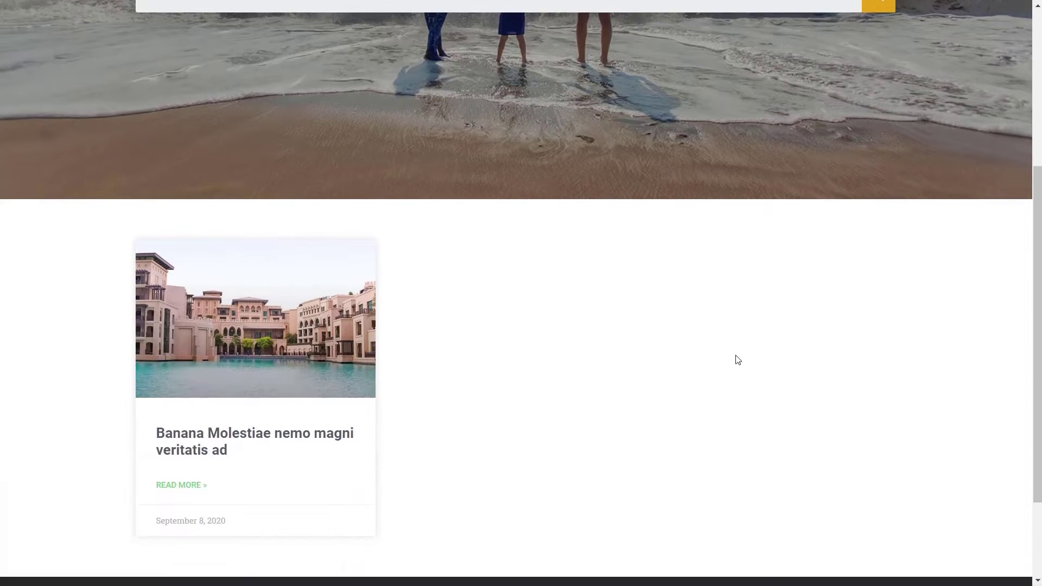
{"action": "scroll", "coordinate": [733, 361], "scroll_direction": "down", "scroll_amount": 2}
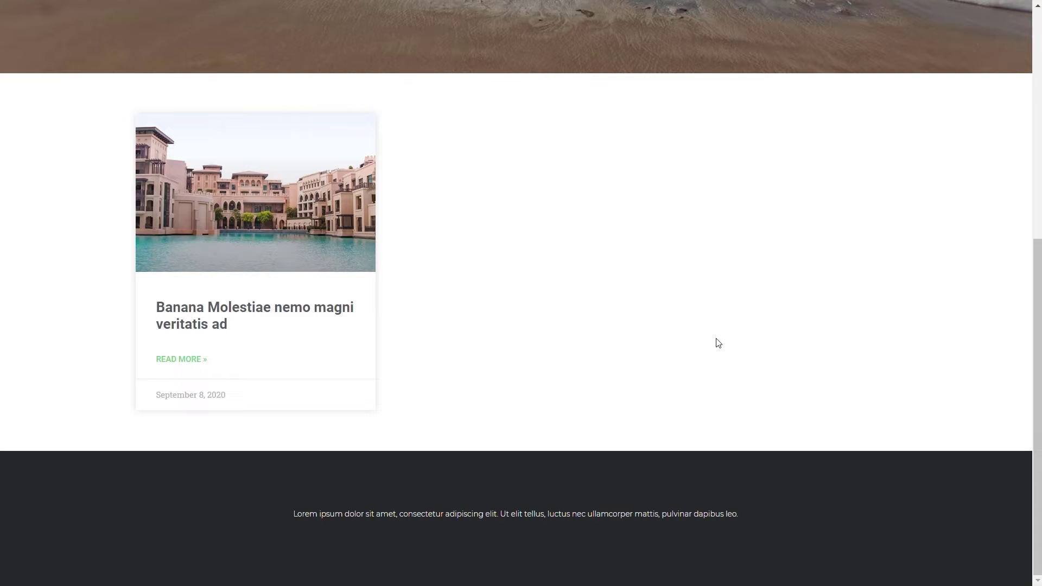
{"action": "scroll", "coordinate": [719, 343], "scroll_direction": "up", "scroll_amount": 7}
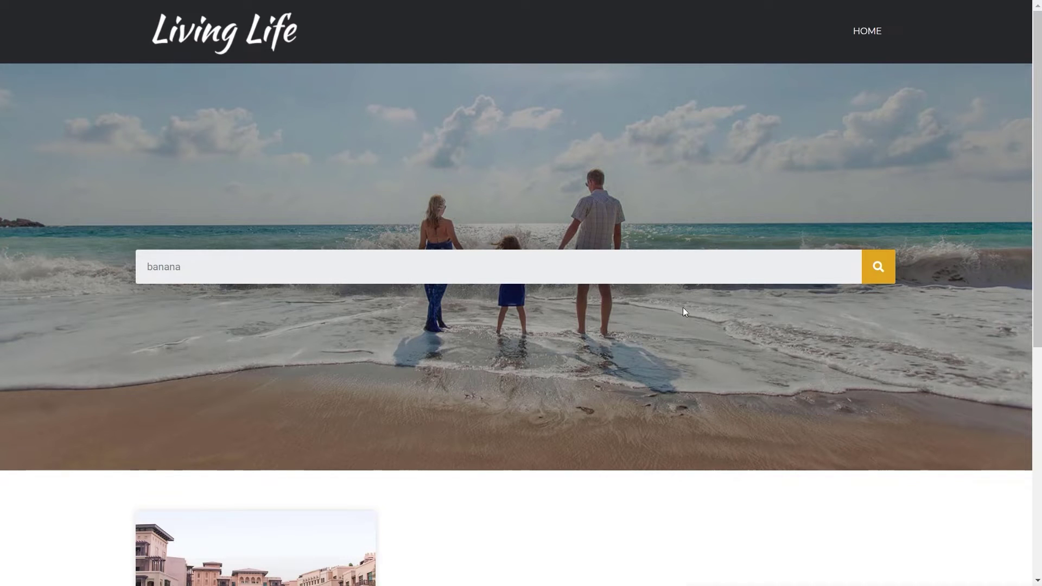
{"action": "scroll", "coordinate": [649, 394], "scroll_direction": "down", "scroll_amount": 3}
Replace 'banana' with 'red' and search again, finding no posts.
{"action": "left_click", "coordinate": [205, 132]}
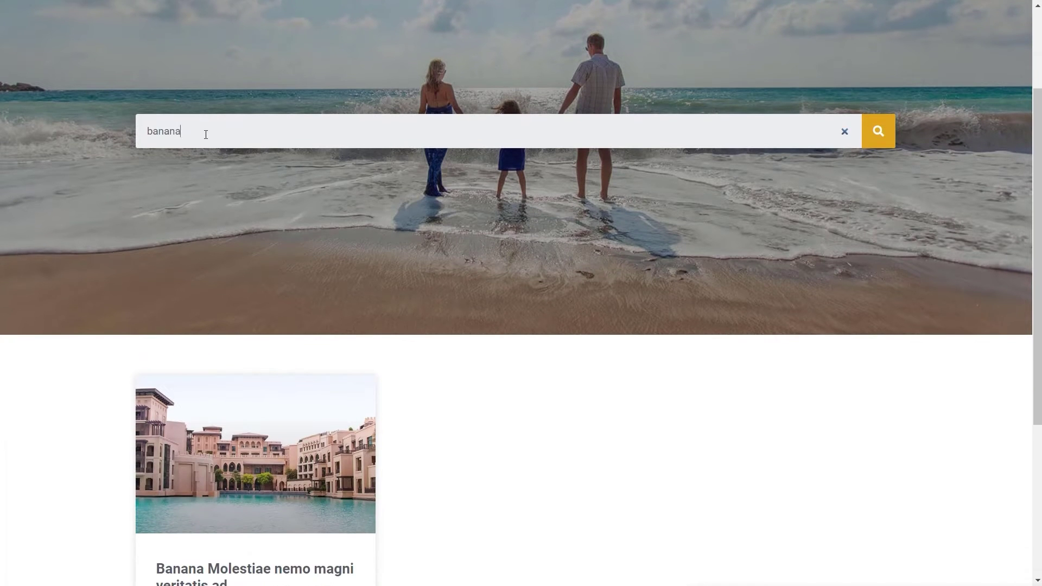
{"action": "left_click_drag", "start_coordinate": [205, 133], "coordinate": [148, 138]}
{"action": "key", "text": "BackSpace"}
{"action": "type", "text": "red"}
{"action": "left_click", "coordinate": [879, 132]}
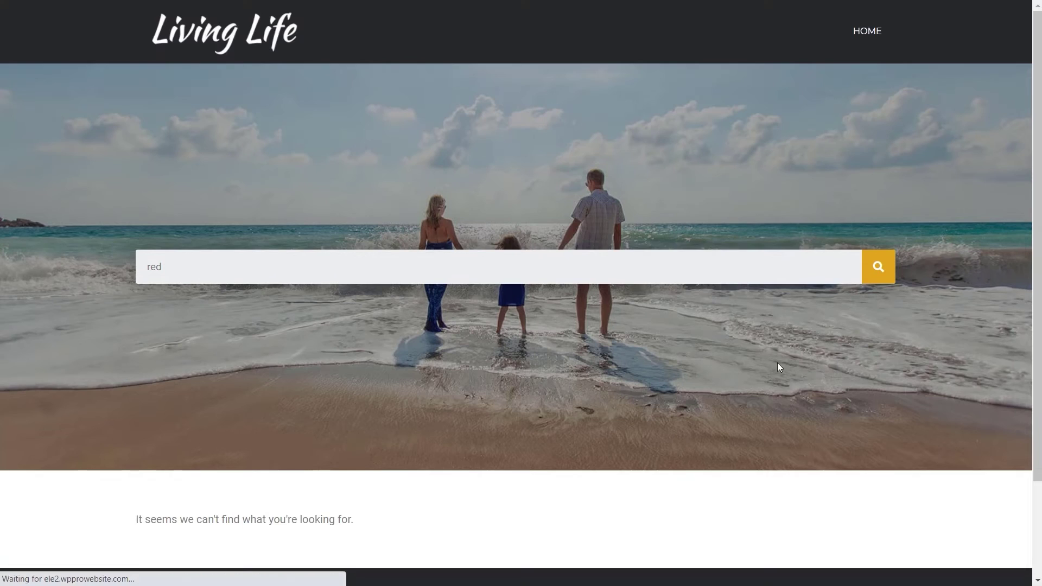
{"action": "scroll", "coordinate": [749, 375], "scroll_direction": "down", "scroll_amount": 2}
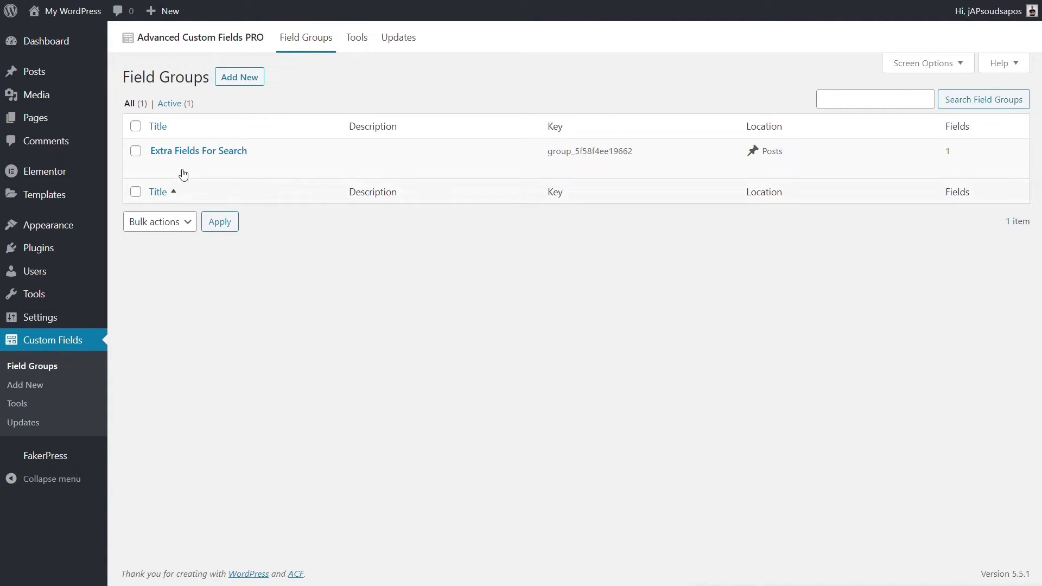
Open the Extra Fields For Search group and expand its Text field named custom_field.
{"action": "mouse_move", "coordinate": [245, 166]}
{"action": "left_click", "coordinate": [169, 152]}
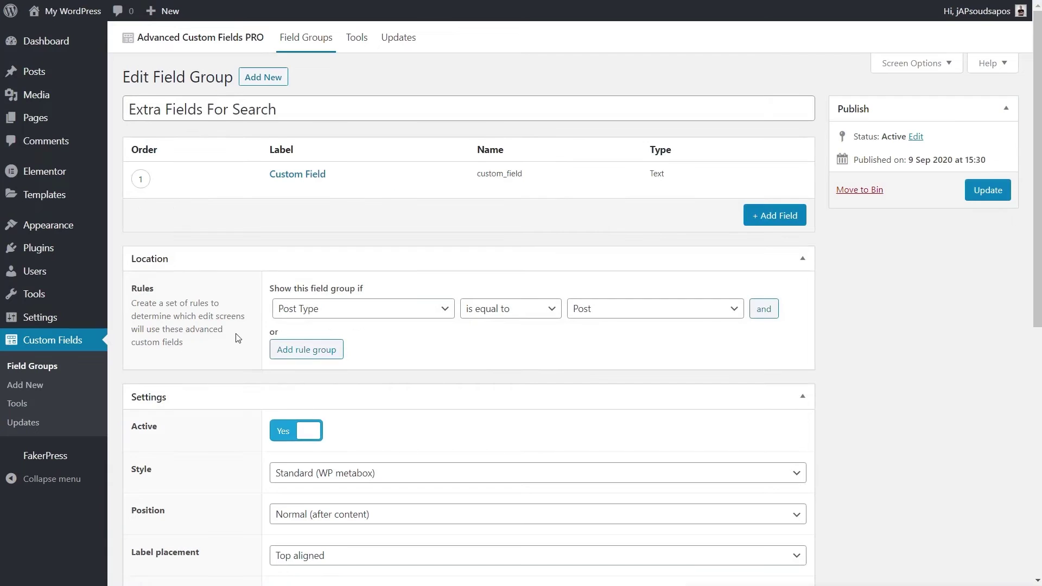
{"action": "left_click", "coordinate": [297, 174]}
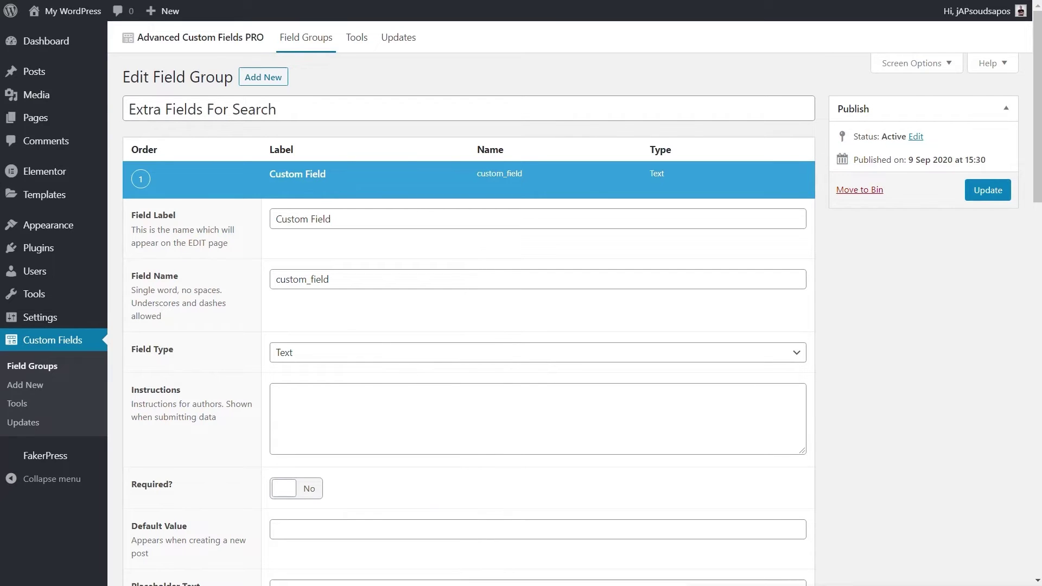
Open the Banana Molestiae nemo magni veritatis ad post, confirm its Custom Field is Red, then exit to All Posts.
{"action": "mouse_move", "coordinate": [44, 72]}
{"action": "left_click", "coordinate": [134, 74]}
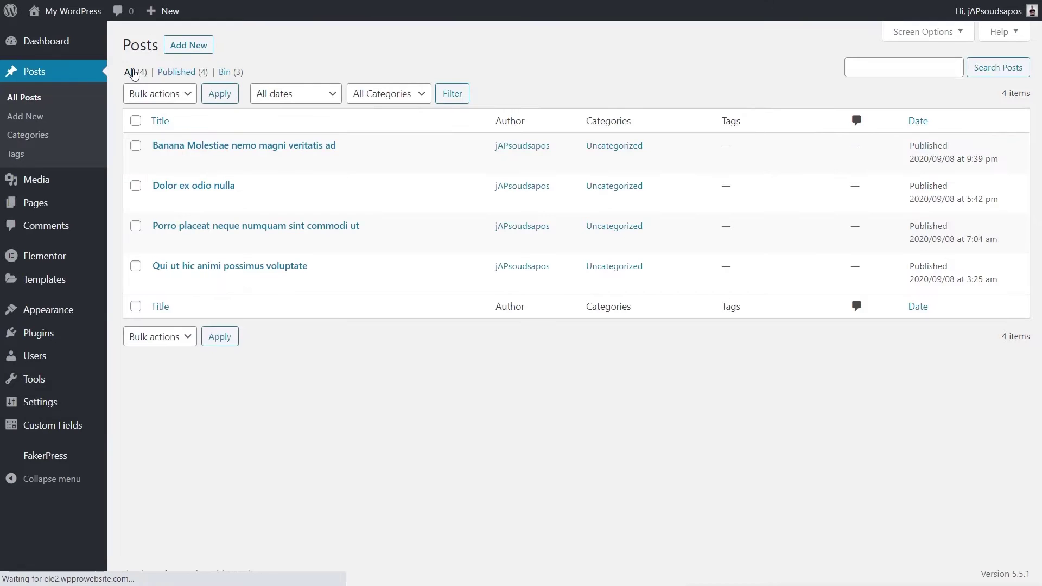
{"action": "left_click", "coordinate": [246, 146]}
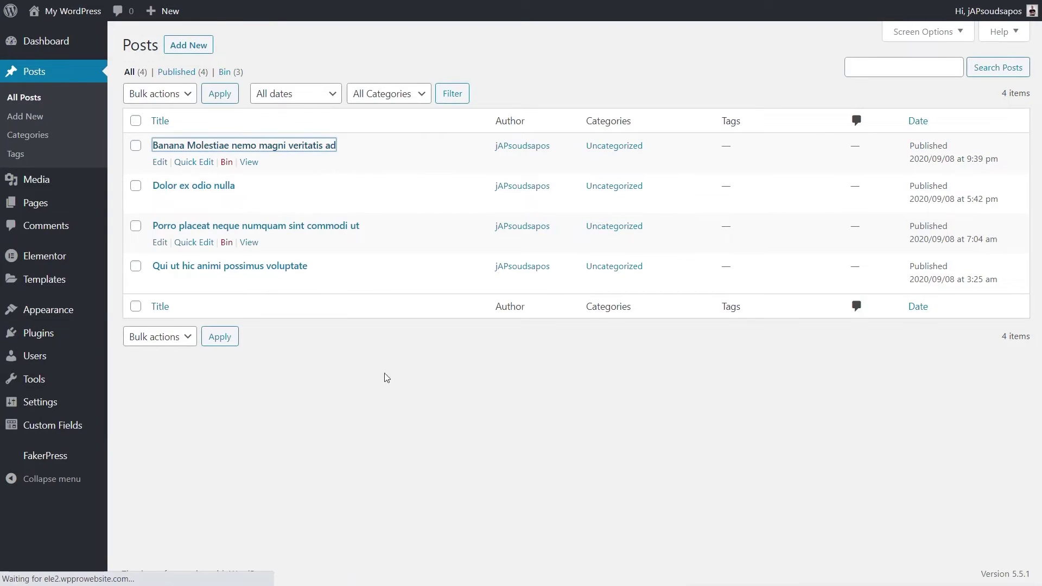
{"action": "scroll", "coordinate": [682, 344], "scroll_direction": "down", "scroll_amount": 10}
{"action": "scroll", "coordinate": [682, 344], "scroll_direction": "down", "scroll_amount": 1}
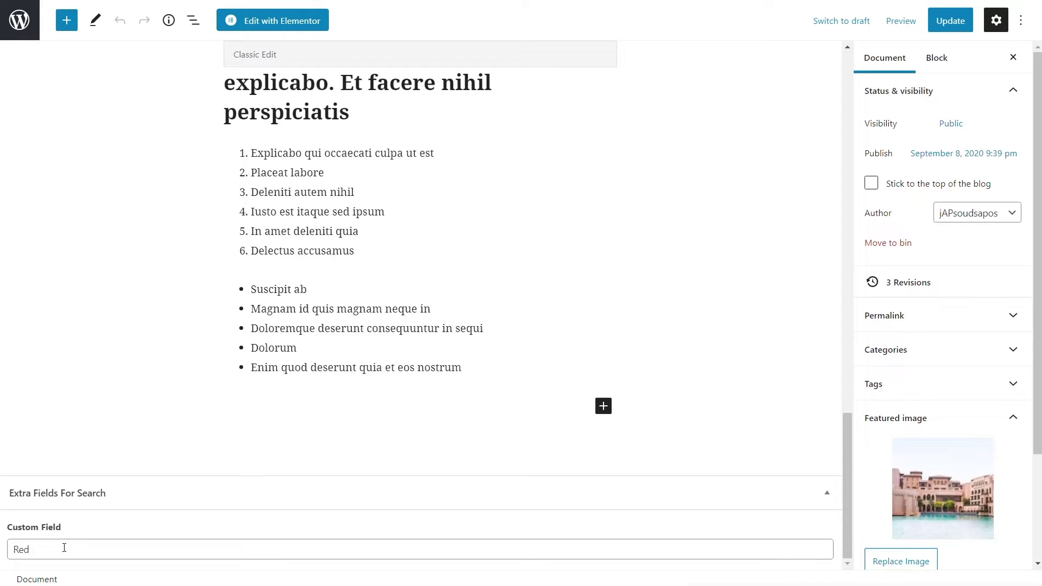
{"action": "left_click", "coordinate": [26, 30]}
{"action": "mouse_move", "coordinate": [69, 339]}
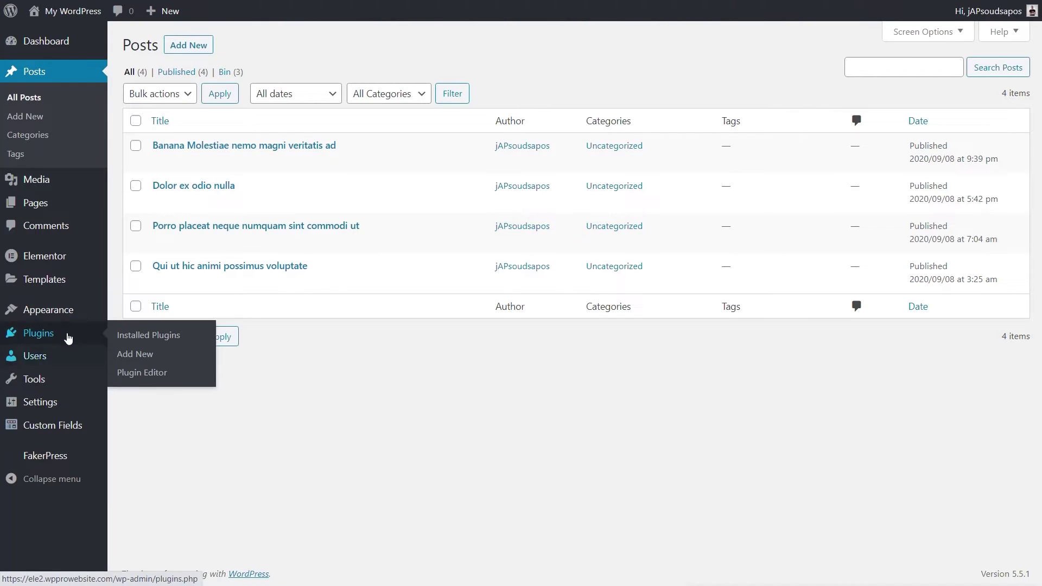
Activate ACF: Better Search from Installed Plugins and go to its Settings page.
{"action": "left_click", "coordinate": [148, 335]}
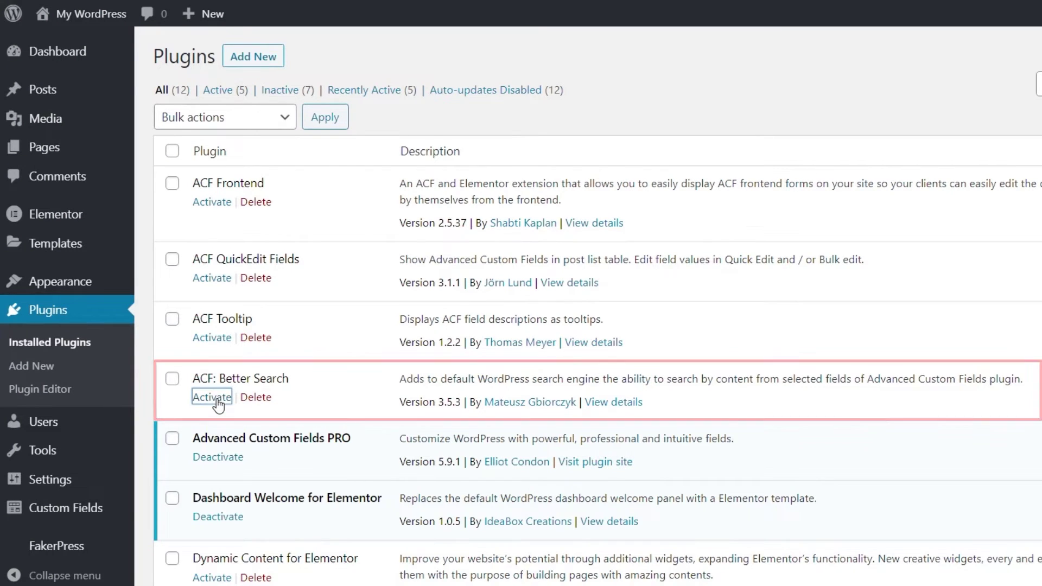
{"action": "left_click", "coordinate": [194, 398]}
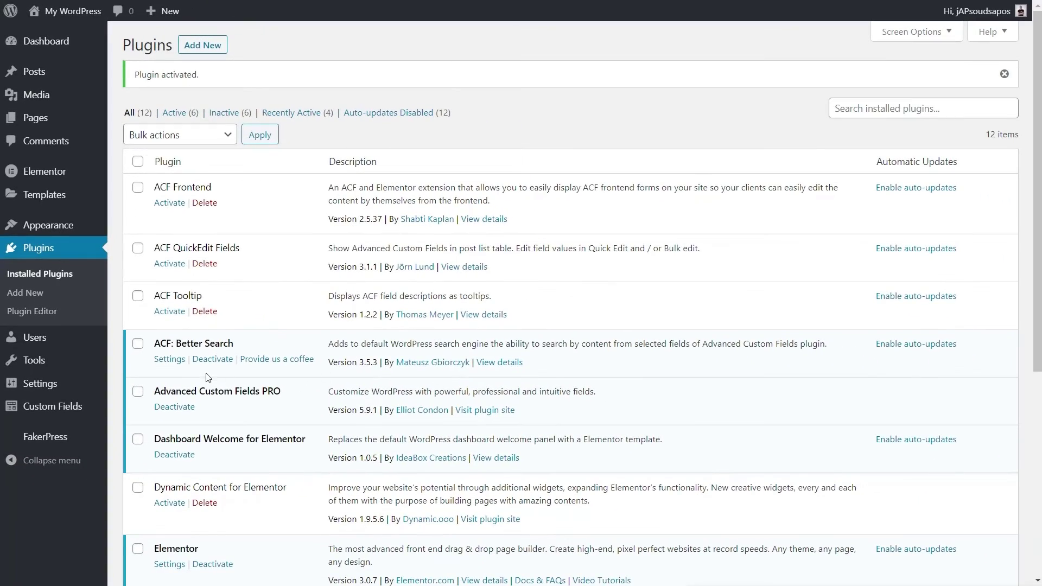
{"action": "left_click", "coordinate": [169, 359]}
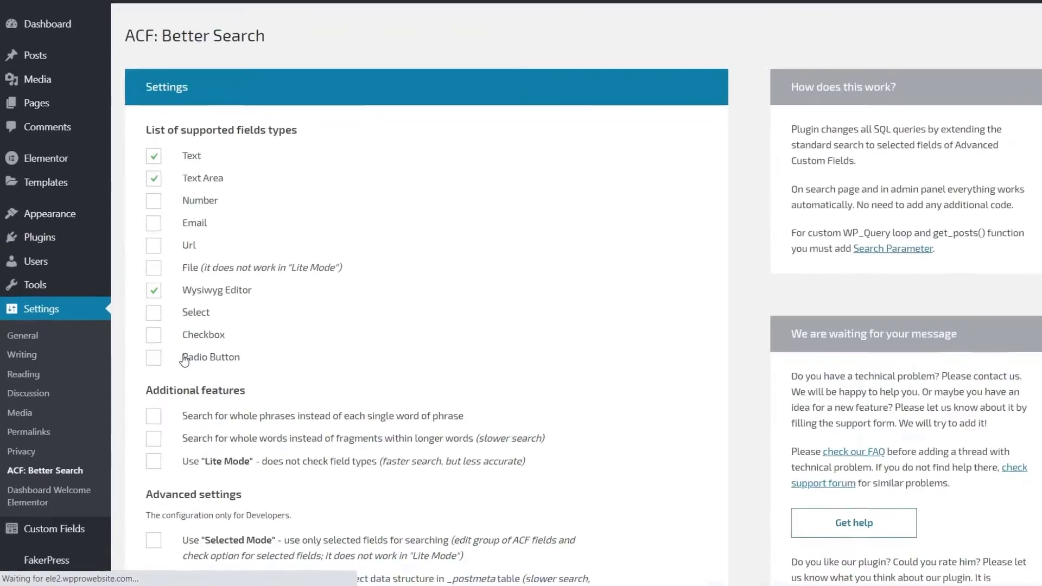
Save the ACF: Better Search settings with Text, Text Area and Wysiwyg Editor checked.
{"action": "scroll", "coordinate": [496, 316], "scroll_direction": "down", "scroll_amount": 2}
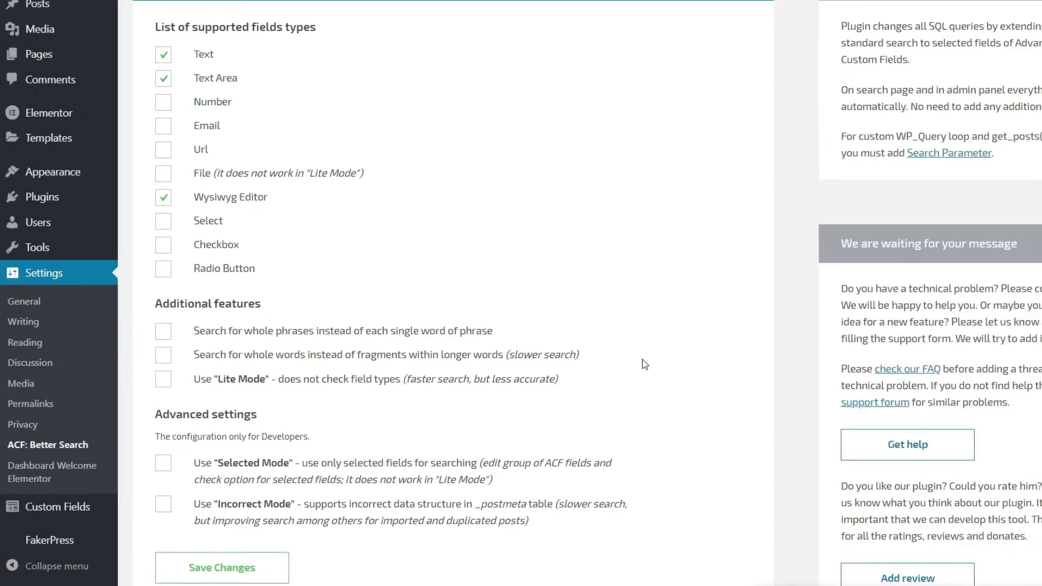
{"action": "scroll", "coordinate": [162, 262], "scroll_direction": "down", "scroll_amount": 3}
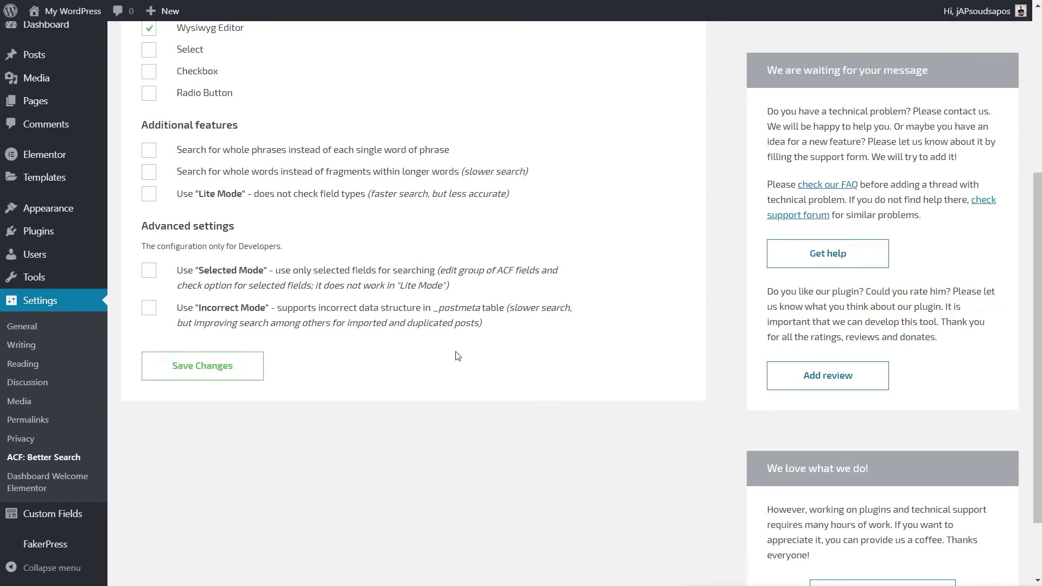
{"action": "left_click", "coordinate": [203, 366]}
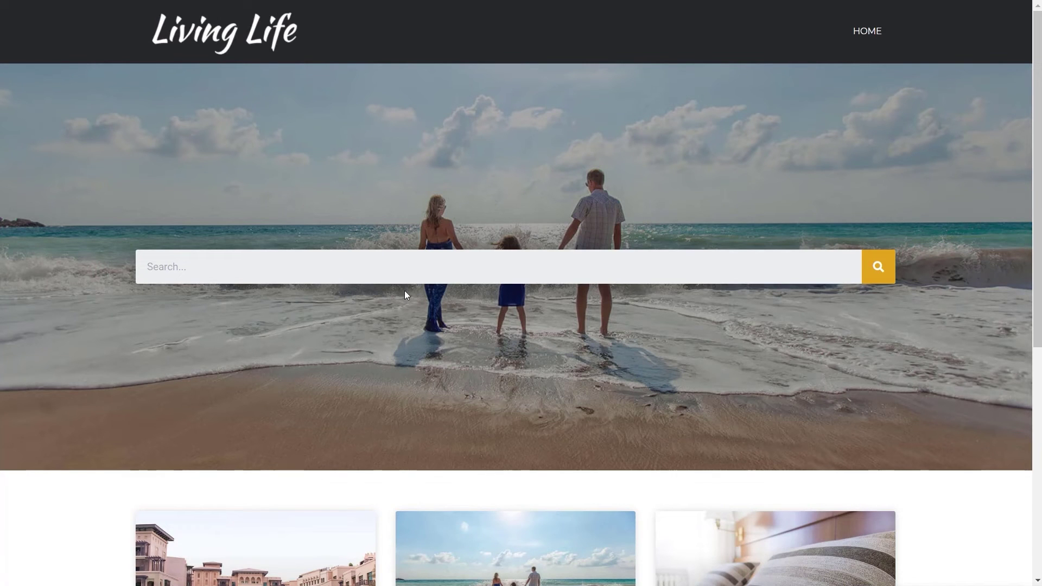
Search Living Life for 'red', get only the Banana Molestiae post, and switch back to the admin.
{"action": "type", "text": "red"}
{"action": "left_click", "coordinate": [877, 268]}
{"action": "scroll", "coordinate": [181, 482], "scroll_direction": "down", "scroll_amount": 5}
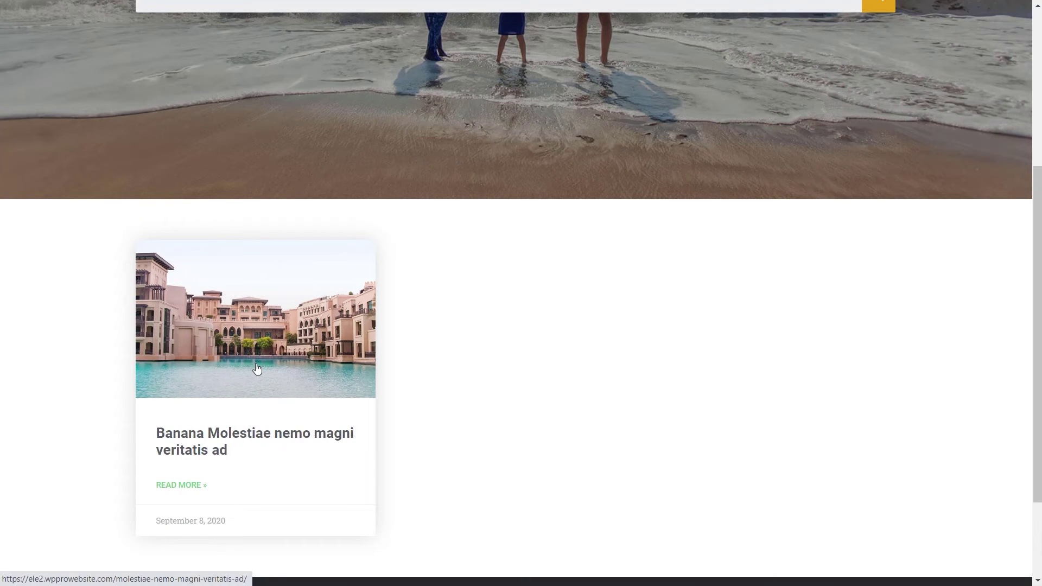
{"action": "scroll", "coordinate": [413, 380], "scroll_direction": "up", "scroll_amount": 5}
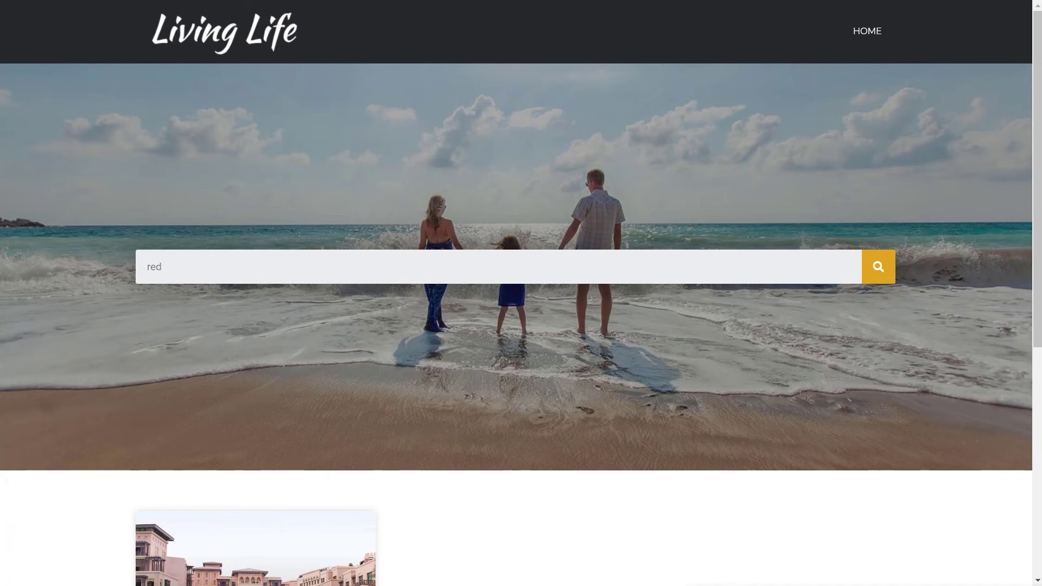
{"action": "key", "text": "ctrl+Tab"}
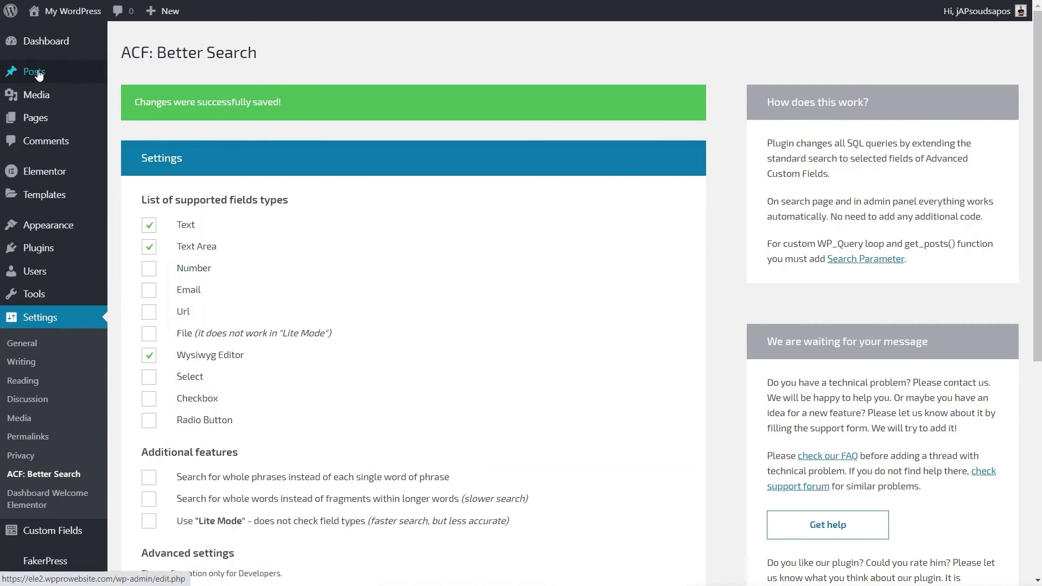
Enter Blue in the Dolor ex odio nulla post's Custom Field and update the post.
{"action": "left_click", "coordinate": [127, 78]}
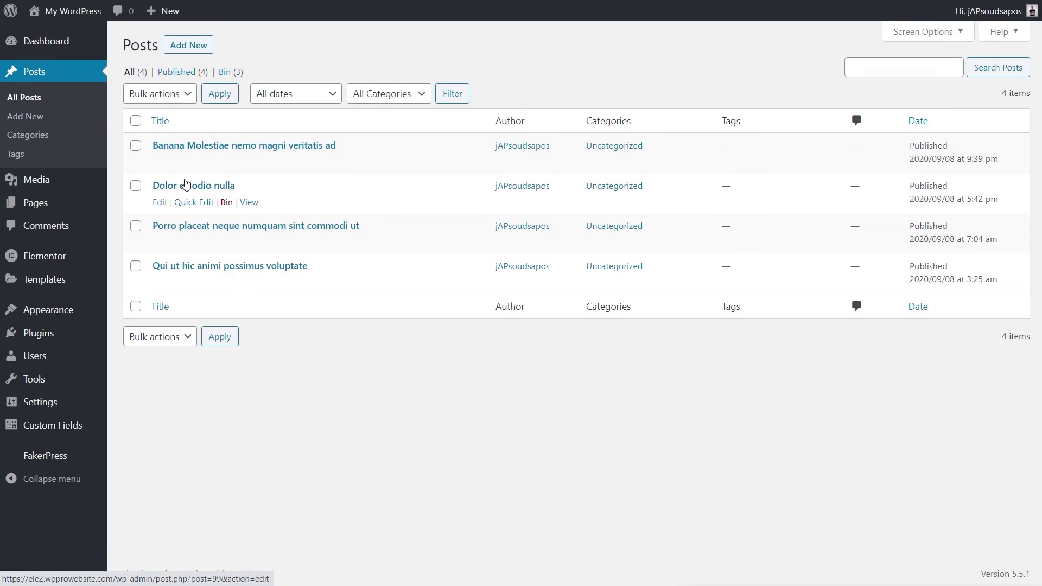
{"action": "left_click", "coordinate": [185, 189]}
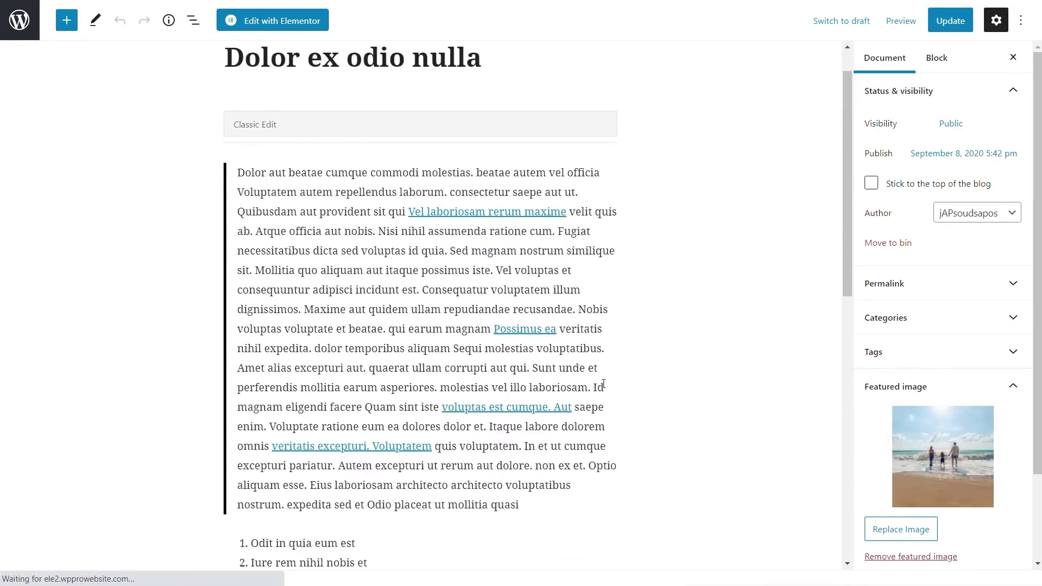
{"action": "scroll", "coordinate": [603, 379], "scroll_direction": "down", "scroll_amount": 10}
{"action": "left_click", "coordinate": [90, 551]}
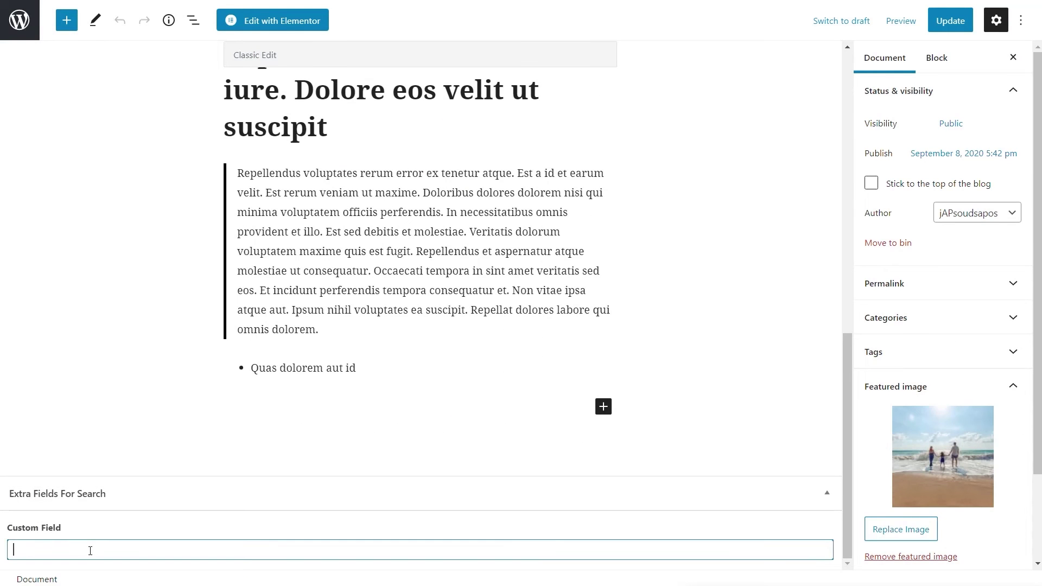
{"action": "type", "text": "Blue"}
{"action": "left_click", "coordinate": [951, 22]}
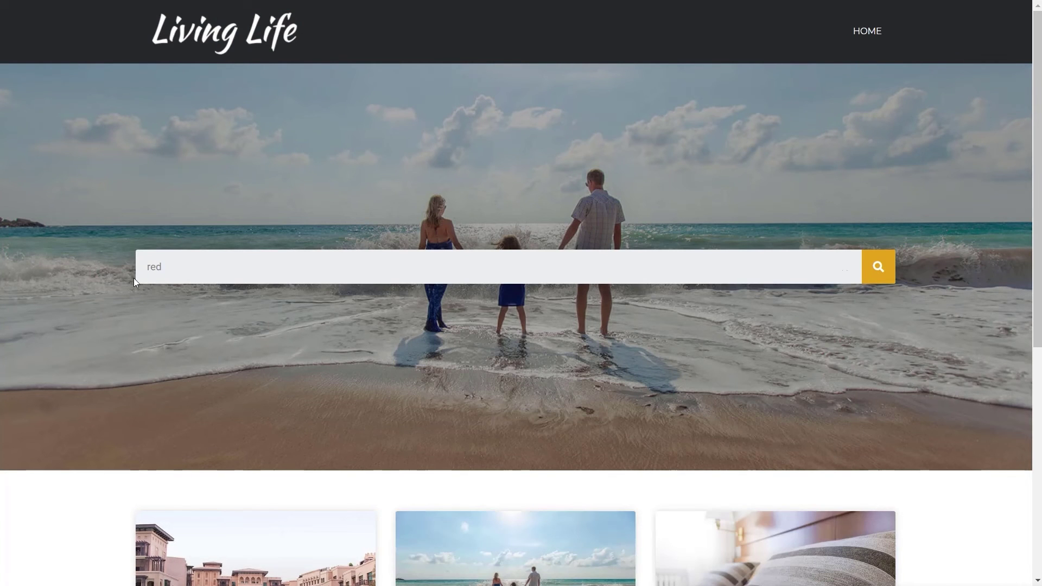
Replace 'red' with 'blue' in the site search, fixing a typo, and see only Dolor ex odio nulla returned.
{"action": "left_click_drag", "start_coordinate": [163, 267], "coordinate": [144, 271]}
{"action": "type", "text": "blkue"}
{"action": "double_click", "coordinate": [143, 271]}
{"action": "type", "text": "blue"}
{"action": "left_click", "coordinate": [879, 268]}
{"action": "scroll", "coordinate": [785, 433], "scroll_direction": "down", "scroll_amount": 5}
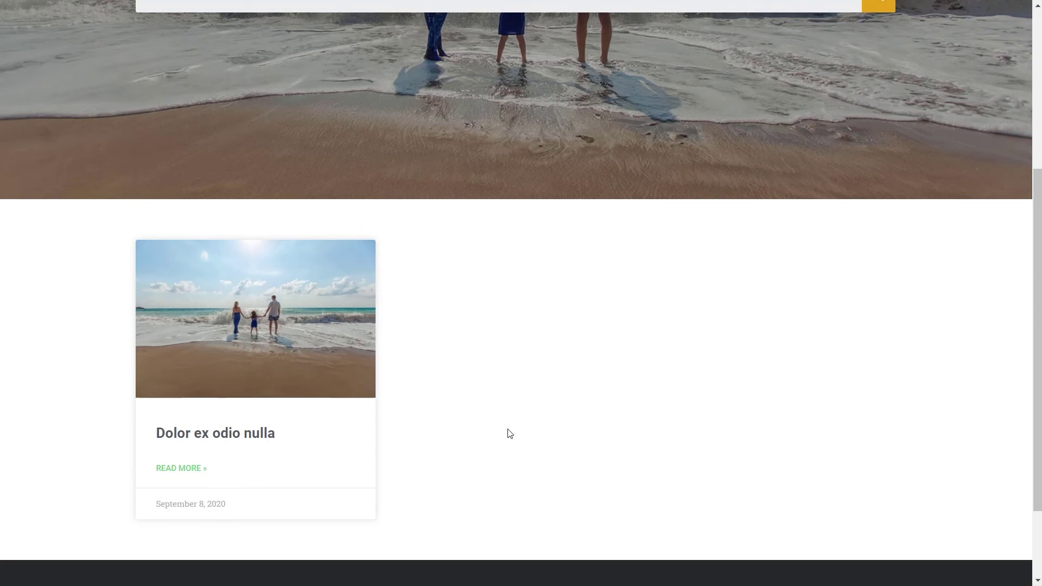
{"action": "scroll", "coordinate": [509, 434], "scroll_direction": "up", "scroll_amount": 5}
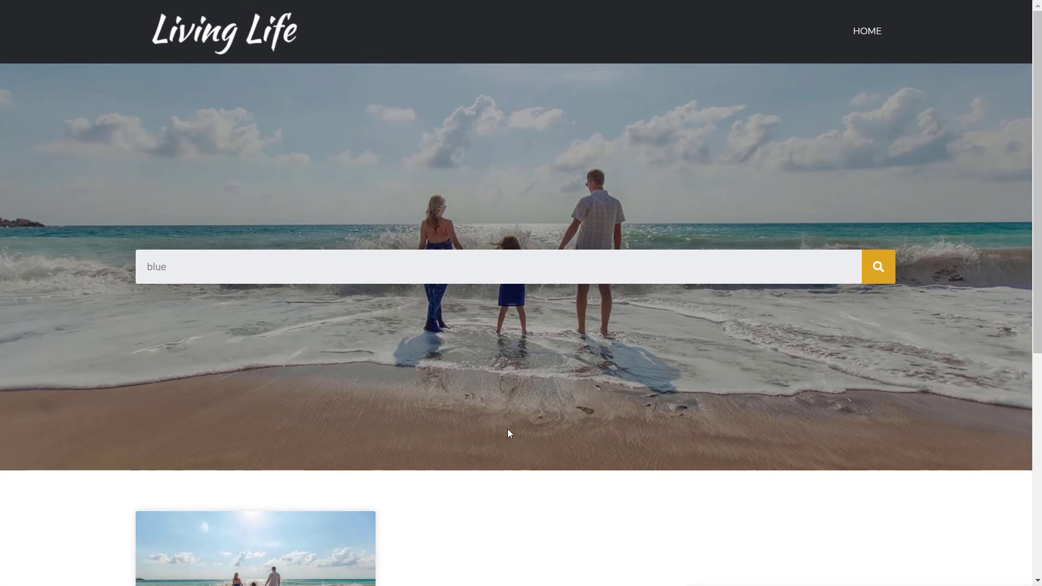